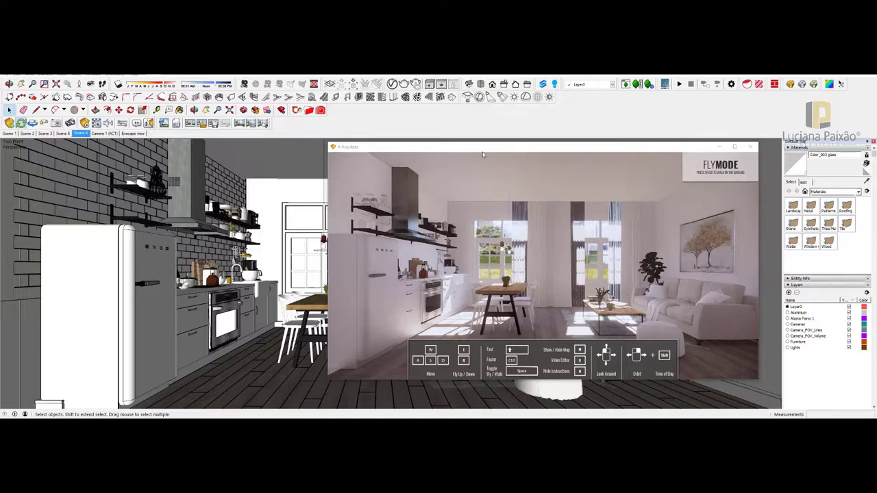
left_click_drag(487, 150, 472, 135)
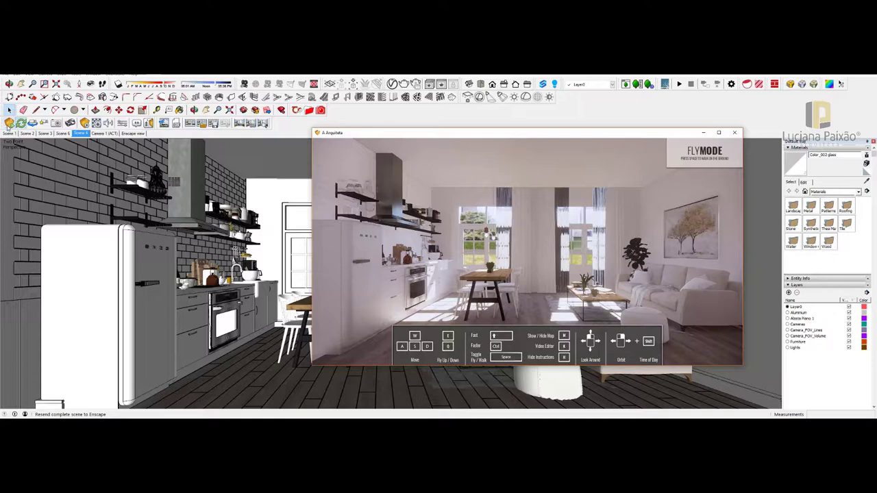
mouse_move(548, 134)
left_mouse_down()
mouse_move(579, 386)
mouse_move(568, 138)
left_mouse_up()
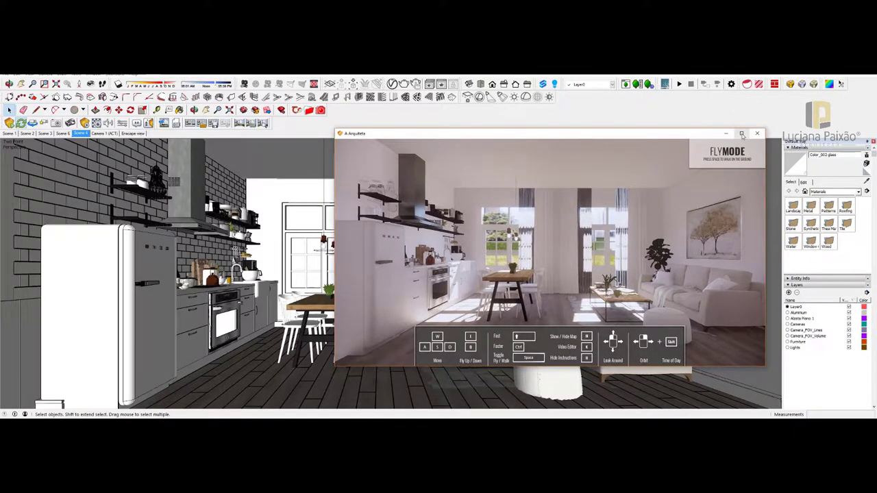
Maximize the Enscape render and fly through the kitchen and living room toward the sofa and painting.
left_click(742, 135)
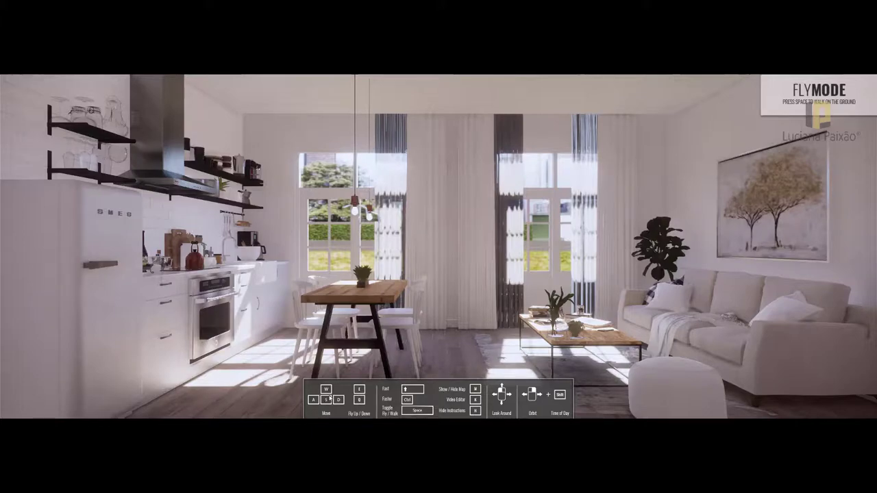
key("w")
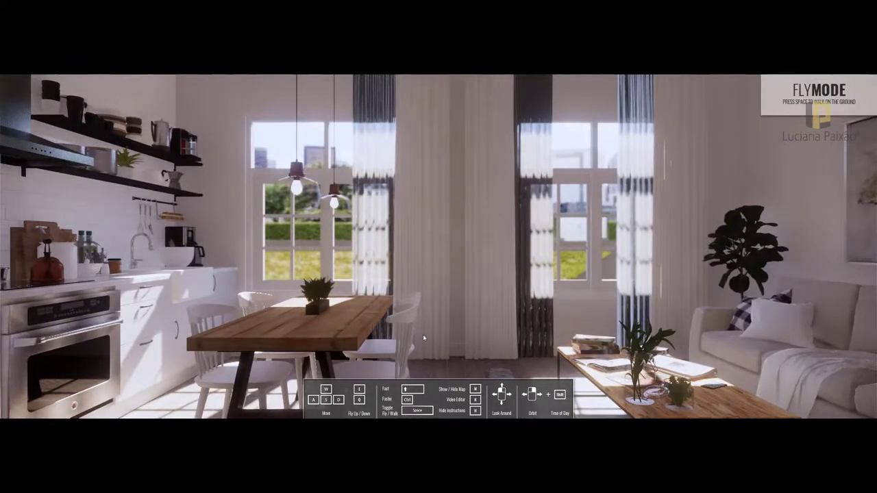
key("s")
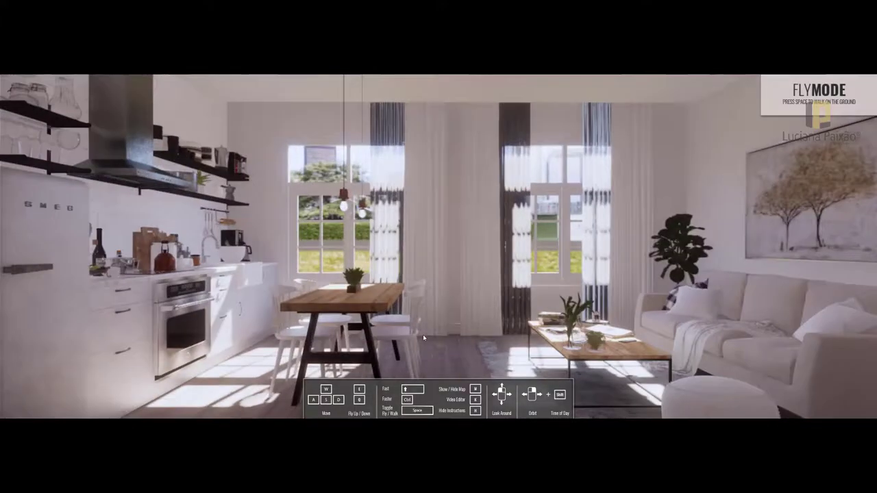
key("w")
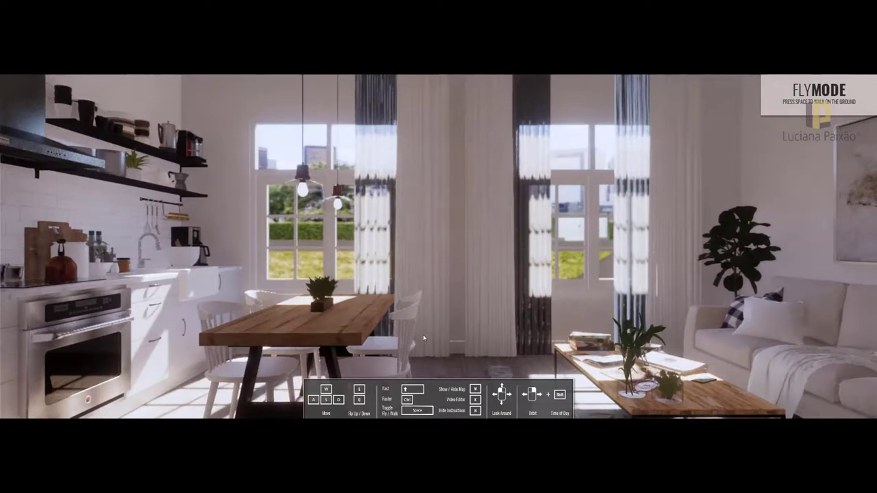
key("a")
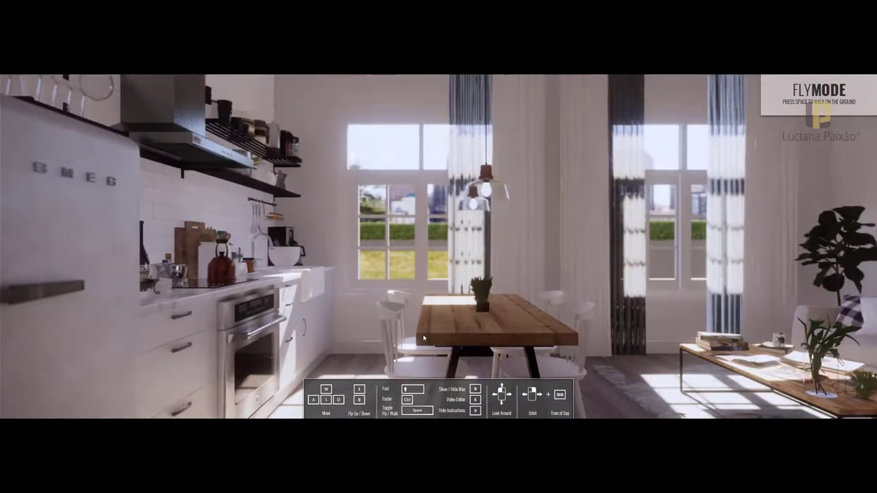
key("d")
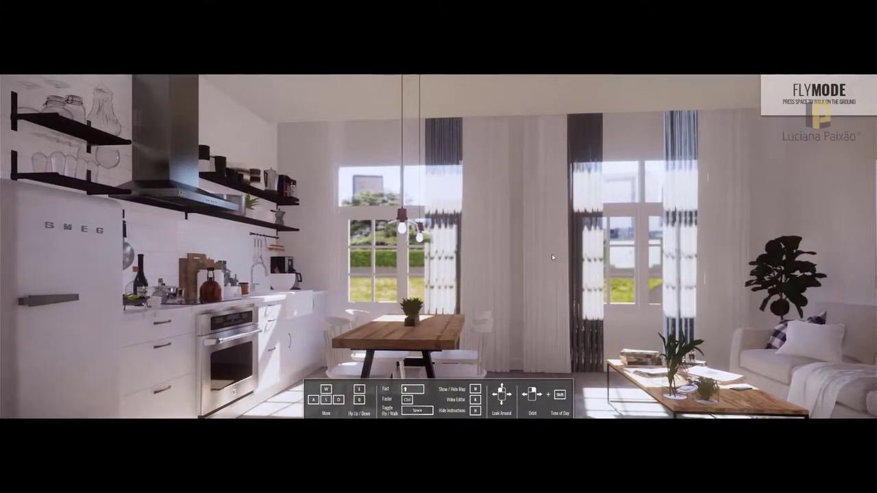
Toggle between walk and fly modes, rising toward the range hood, and finish walking at eye level.
key("space")
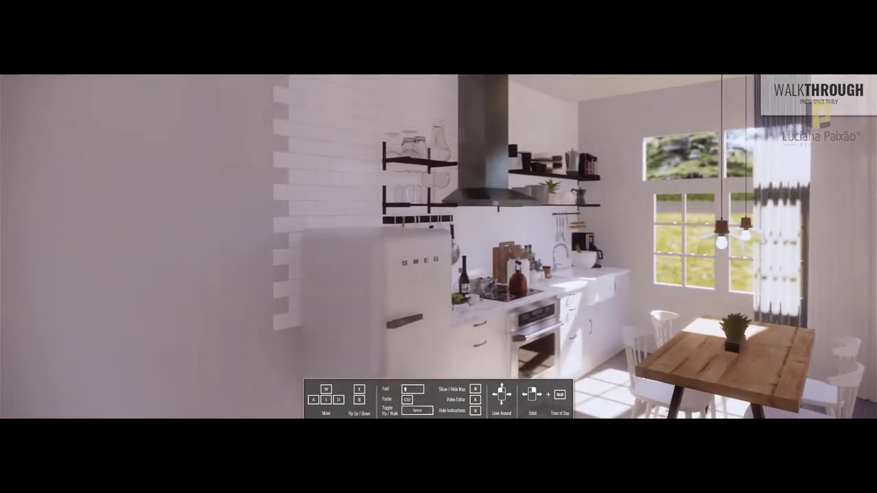
key("space")
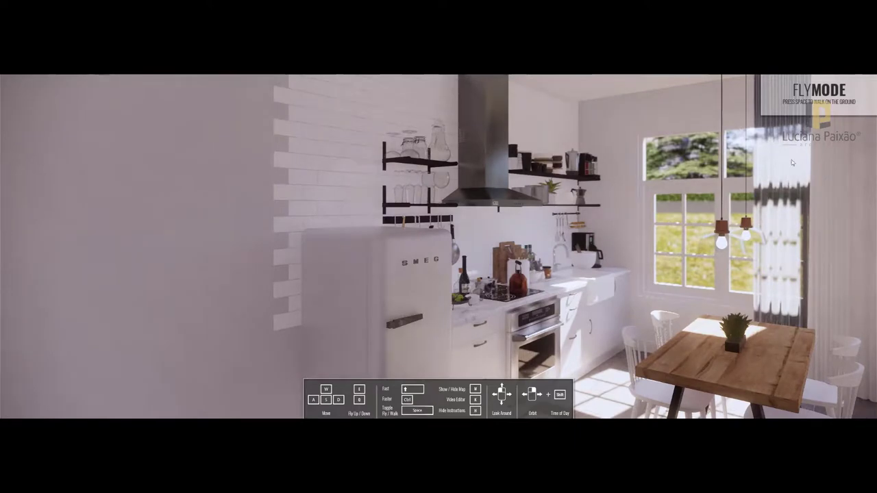
key("e")
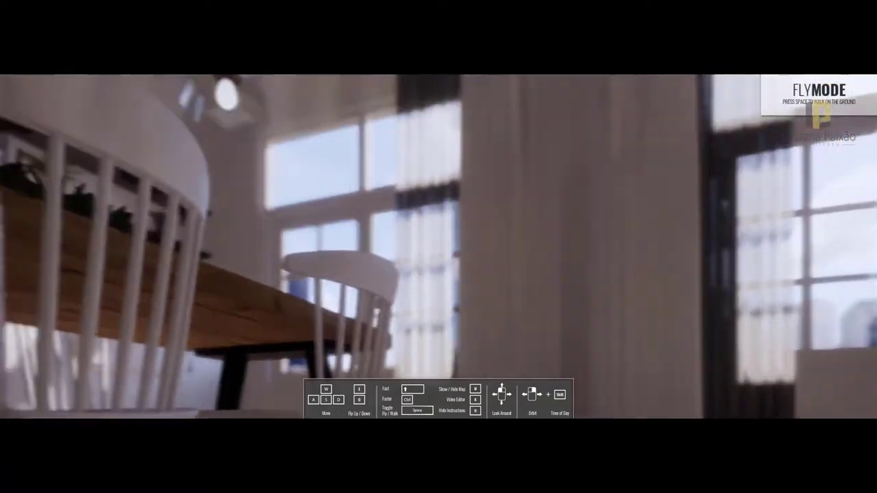
key("space")
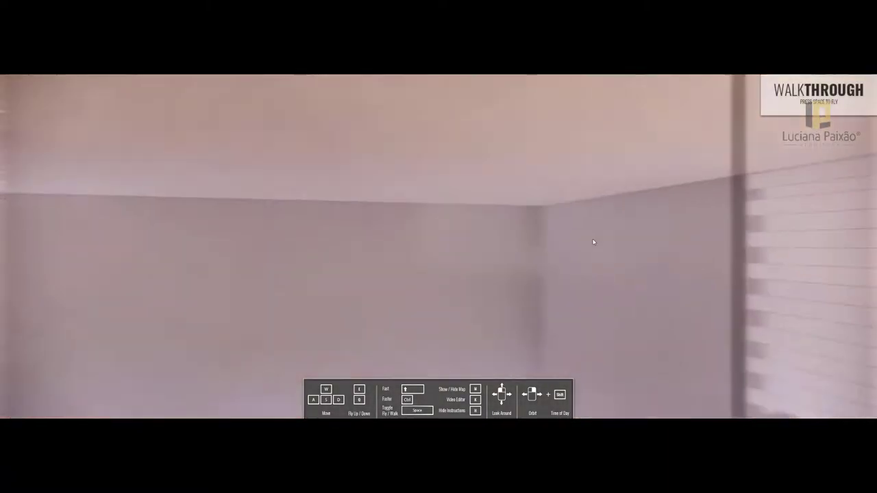
key("space")
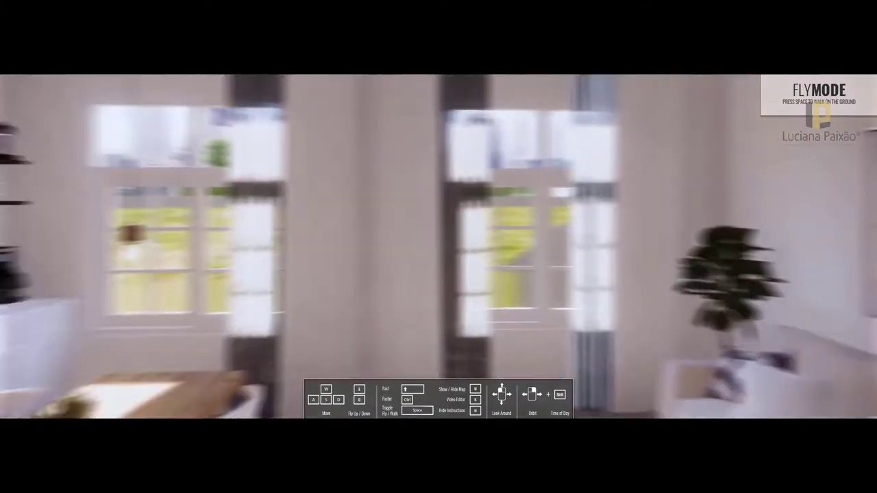
key("space")
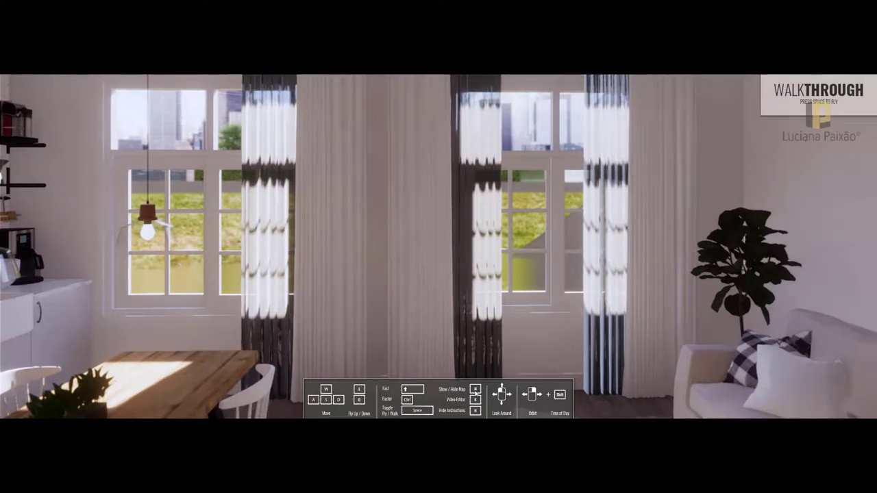
Show the map, switch to fly mode, frame the kitchen, table and sofa, then hide the map.
key("m")
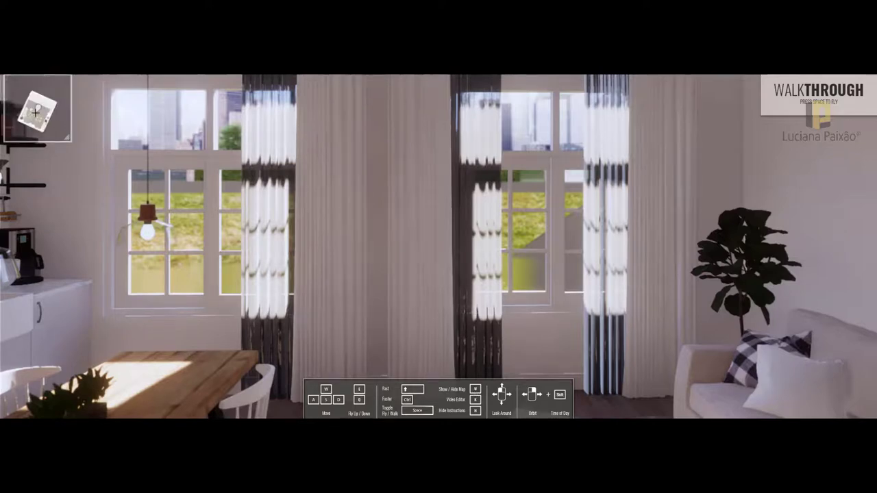
key("space")
key("w")
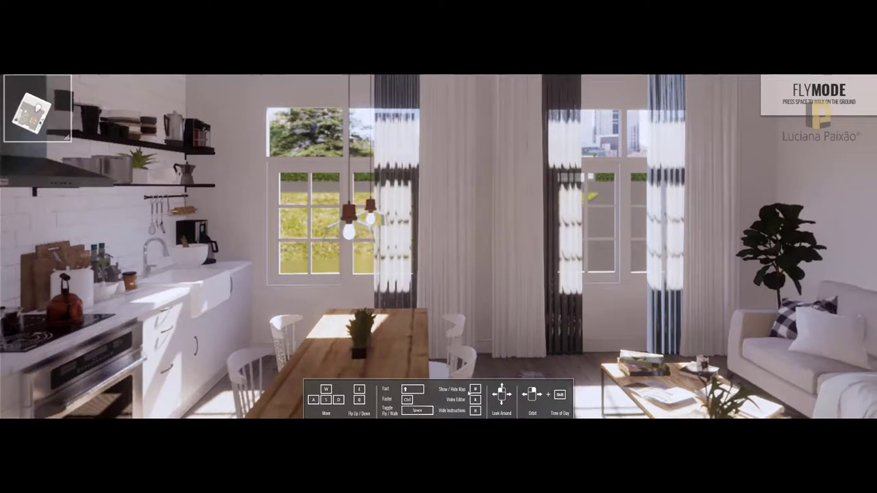
key("m")
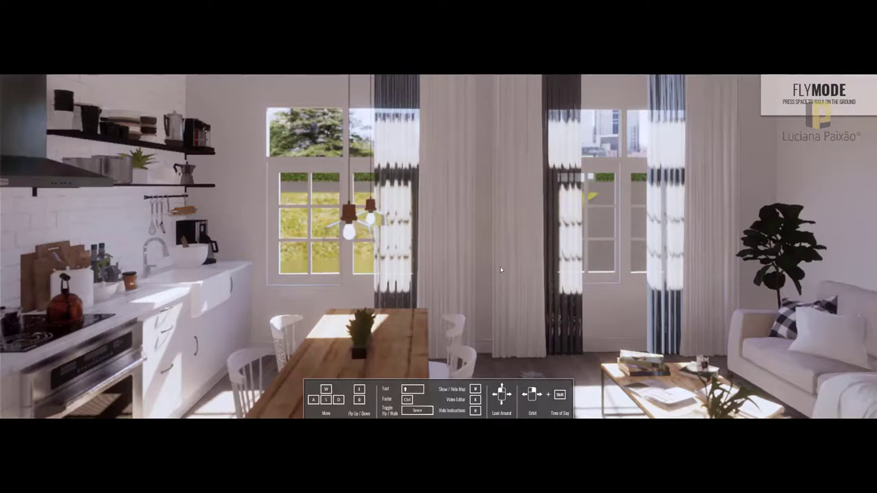
Leave the Video Editor and walk forward toward the kitchen's fridge, hood and window in windowed Enscape.
key("k")
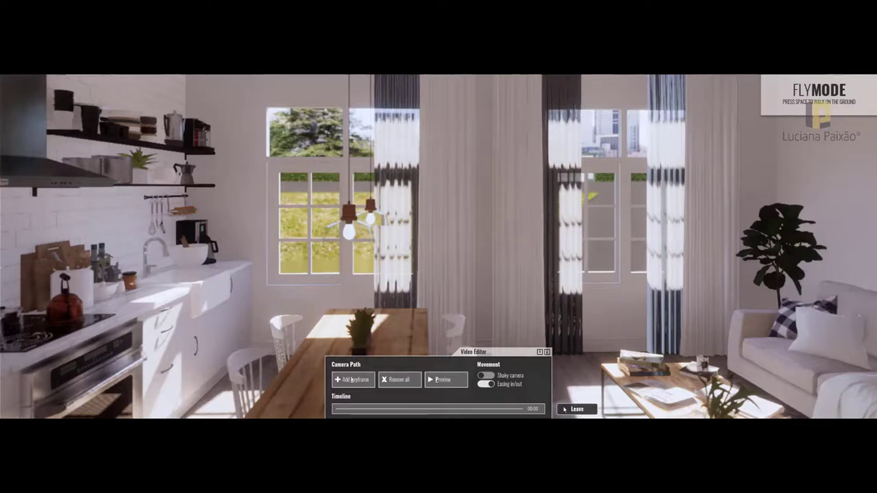
left_click(577, 410)
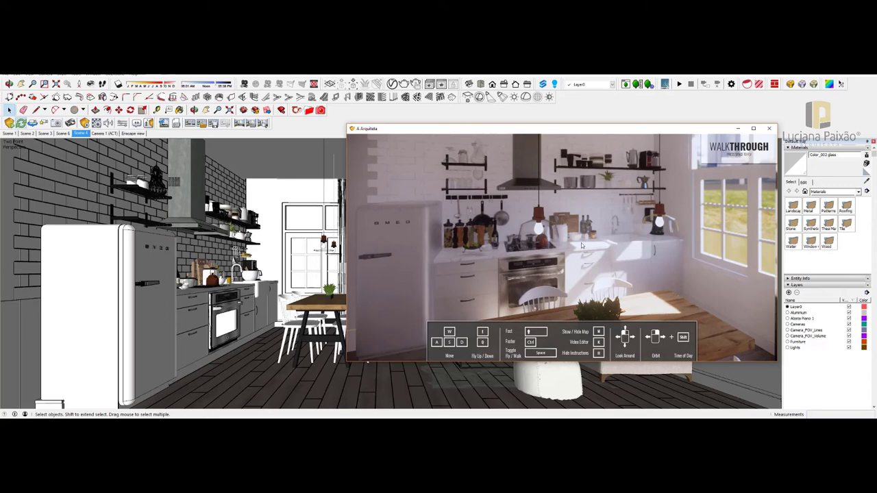
key("w")
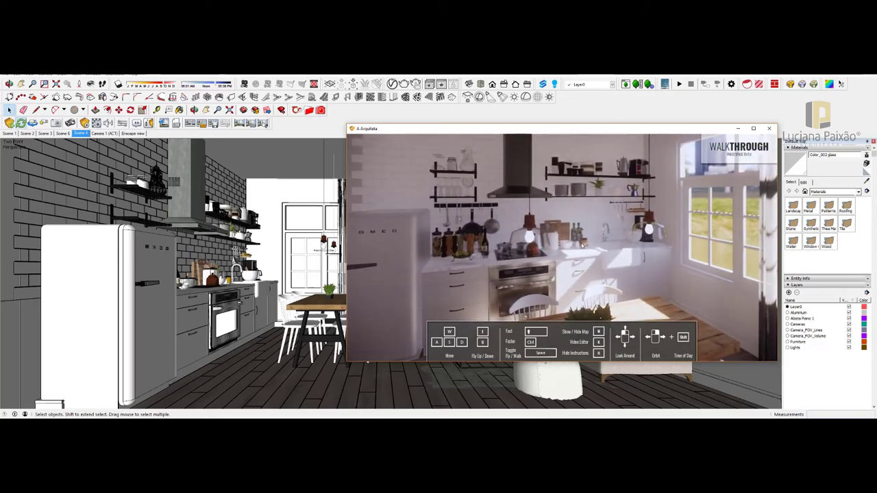